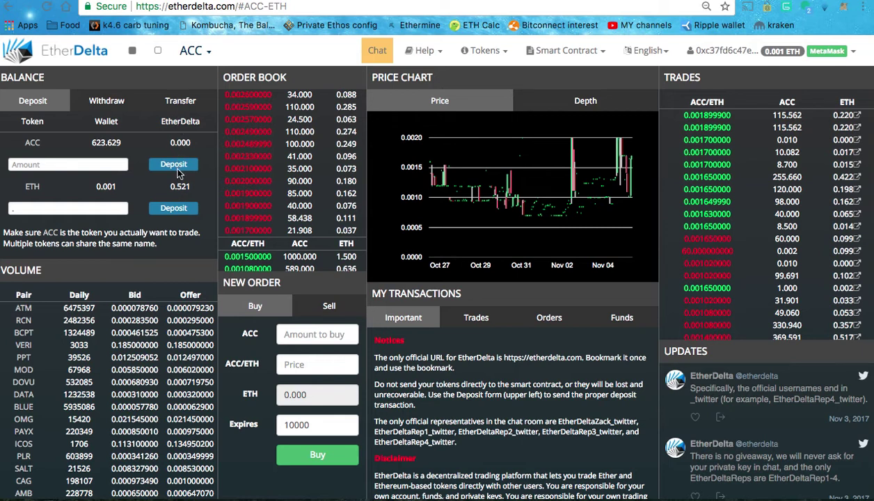
# Step: Deposit 0.001 ETH from the wallet into EtherDelta
pyautogui.click(68, 209)
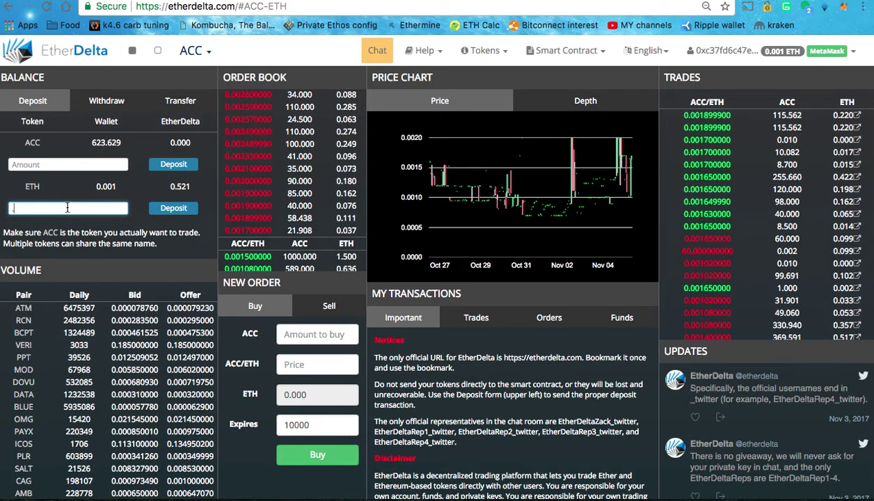
pyautogui.write('.001')
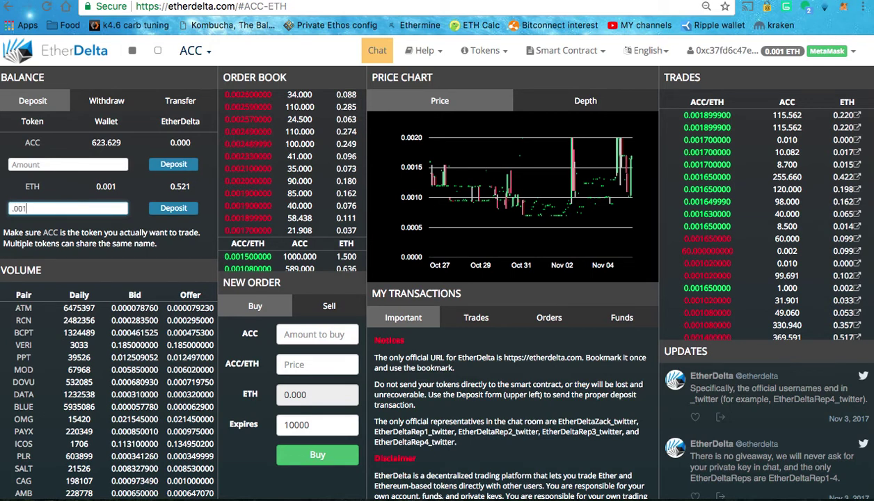
pyautogui.click(197, 208)
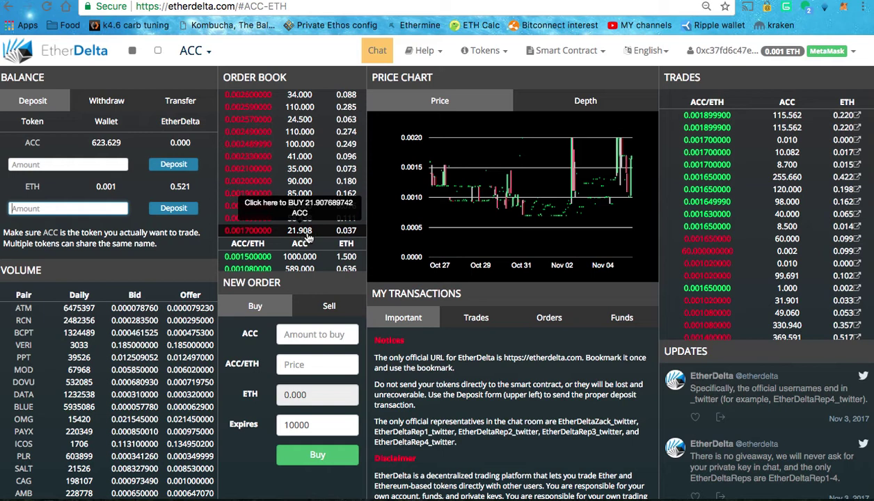
pyautogui.scroll(-2, 278, 227)
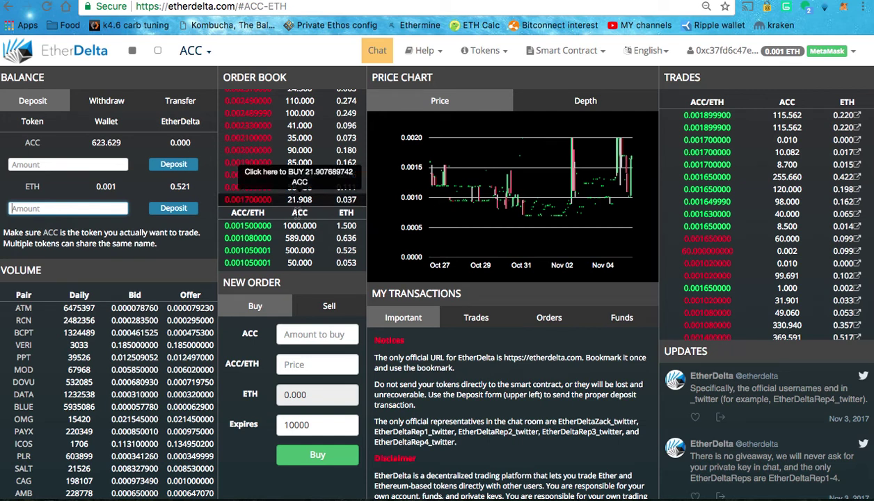
# Step: Enter 495 ACC as the buy amount and a first price of .00108 ETH
pyautogui.click(307, 331)
pyautogui.write('495')
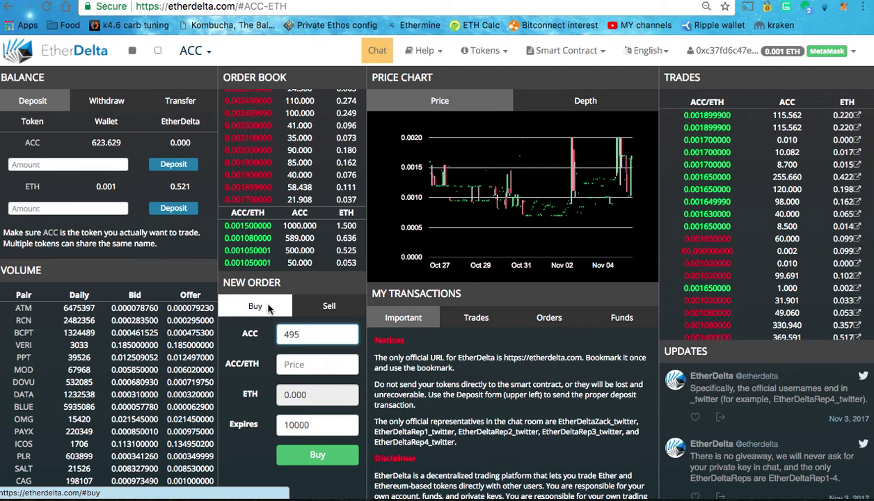
pyautogui.click(296, 363)
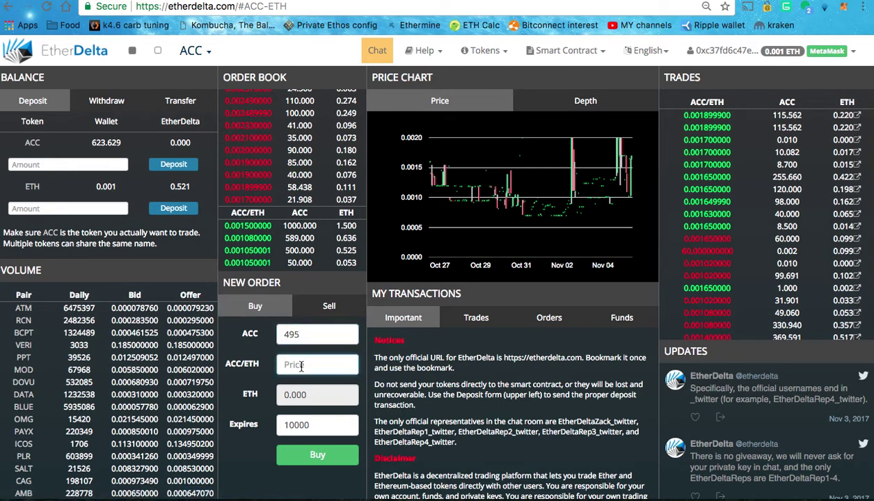
pyautogui.write('.1')
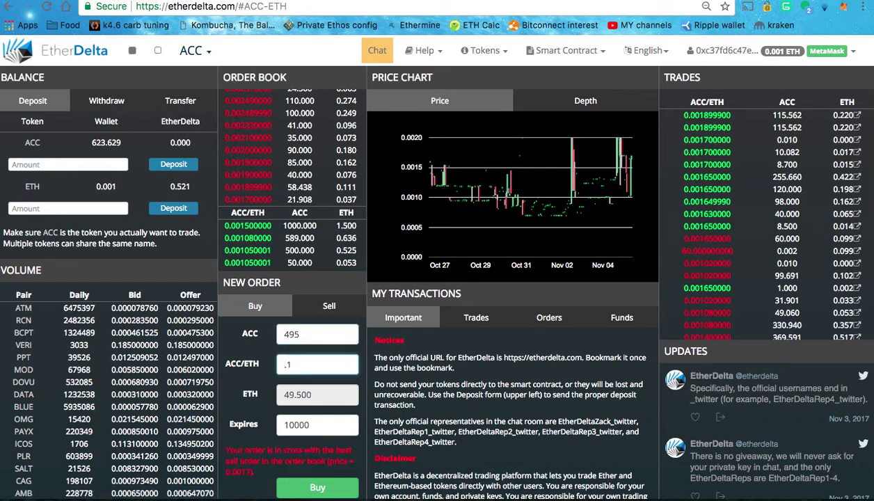
pyautogui.press('BackSpace')
pyautogui.write('0')
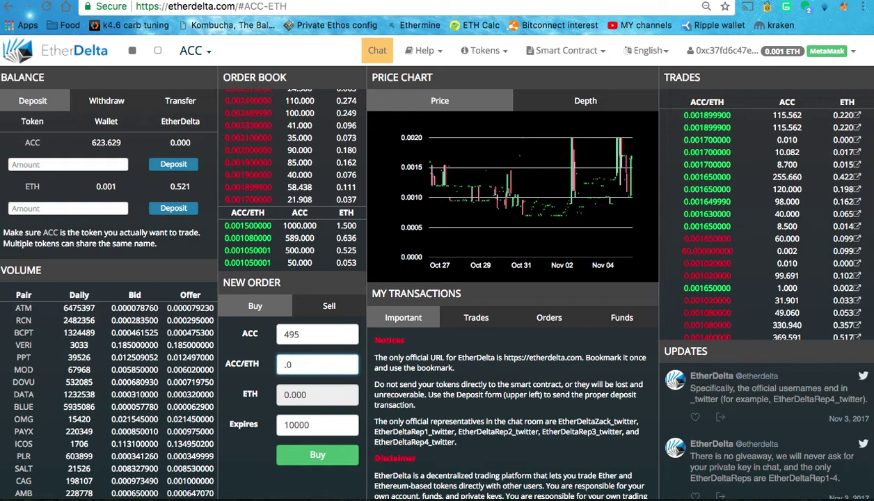
pyautogui.write('01052')
# Step: Correct the price to 0.001052 ETH, confirm the 0.521 ETH total and submit the buy
pyautogui.click(309, 401)
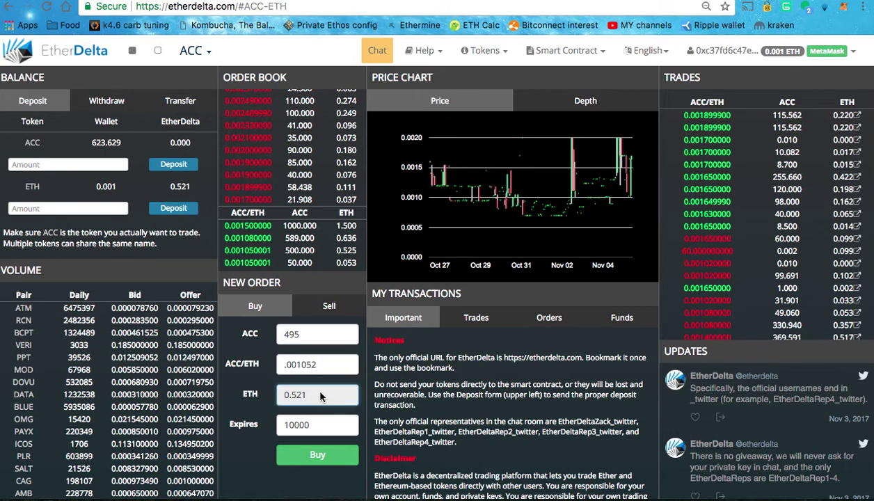
pyautogui.click(318, 458)
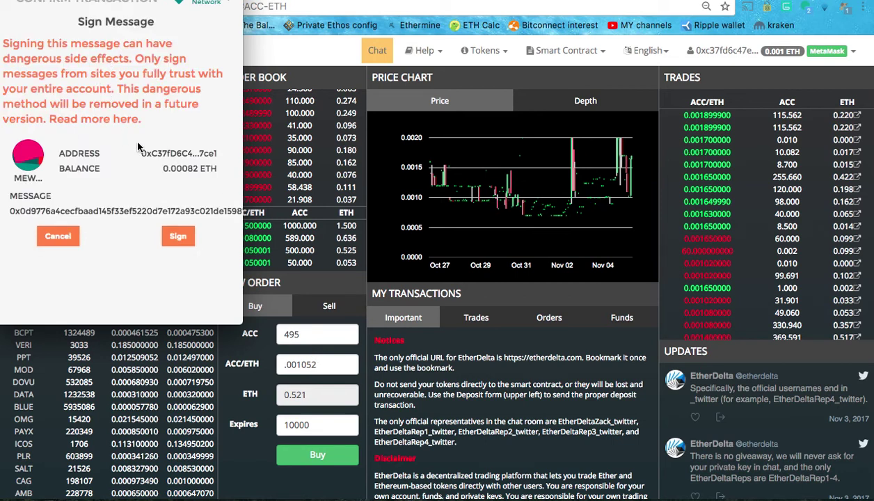
# Step: Sign the 495 ACC buy order message in MetaMask, then reload the EtherDelta page
pyautogui.click(175, 236)
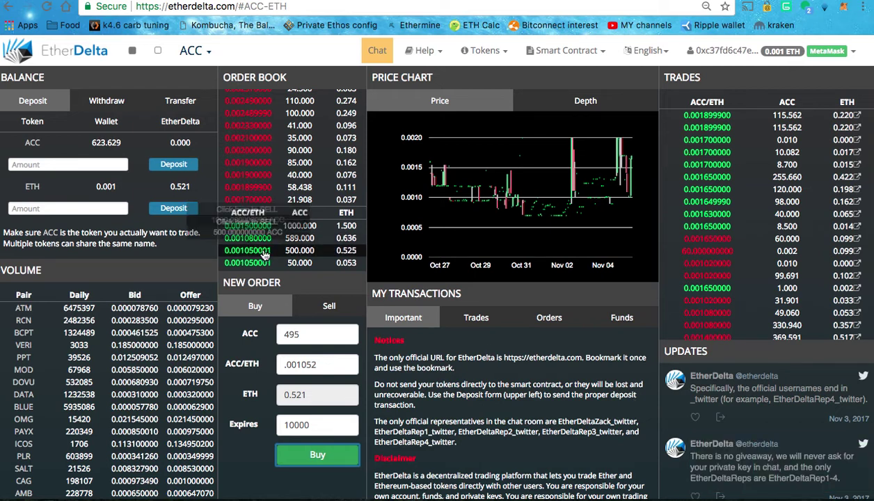
pyautogui.scroll(-2, 265, 262)
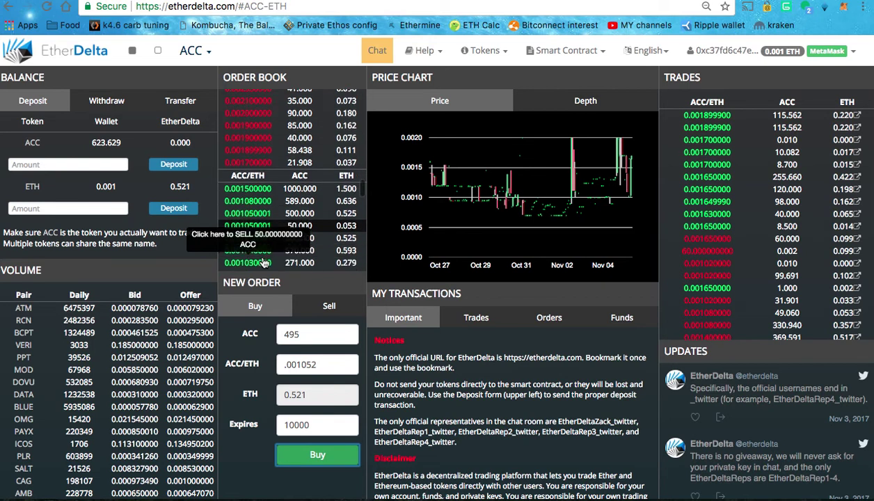
pyautogui.scroll(-3, 263, 259)
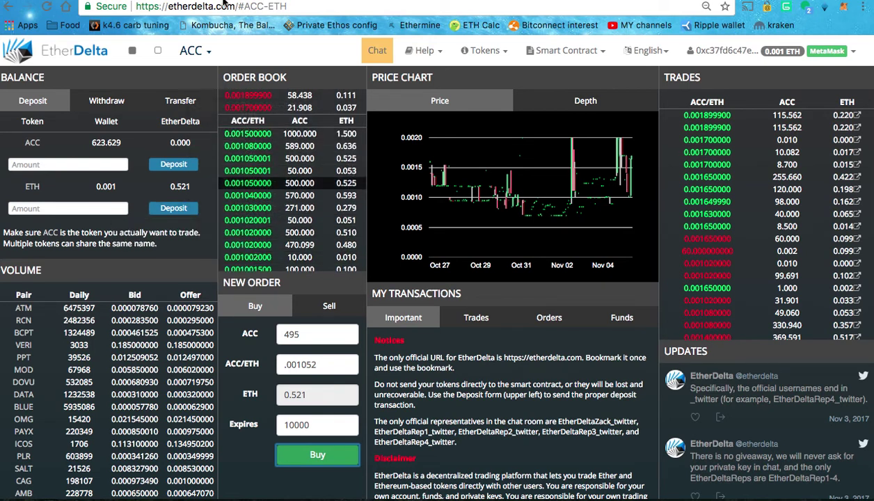
pyautogui.click(47, 7)
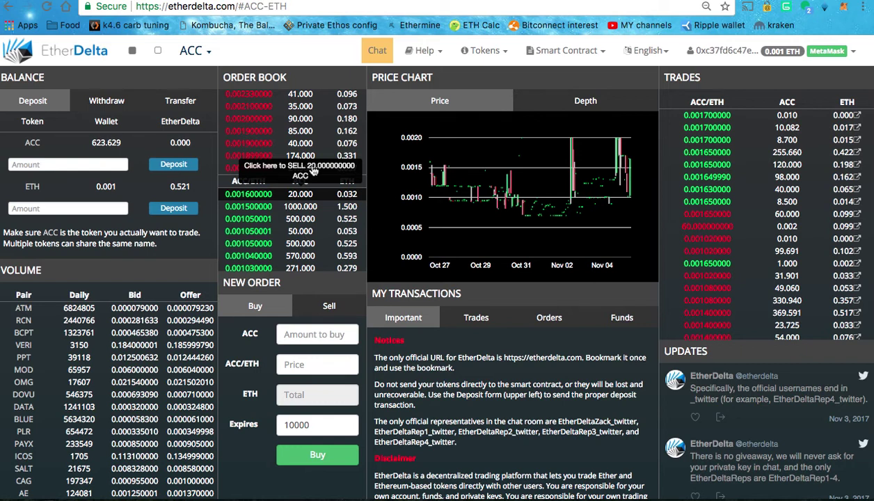
# Step: Scroll the order book to find the 495 ACC bid at 0.001052 ETH
pyautogui.scroll(-2, 322, 218)
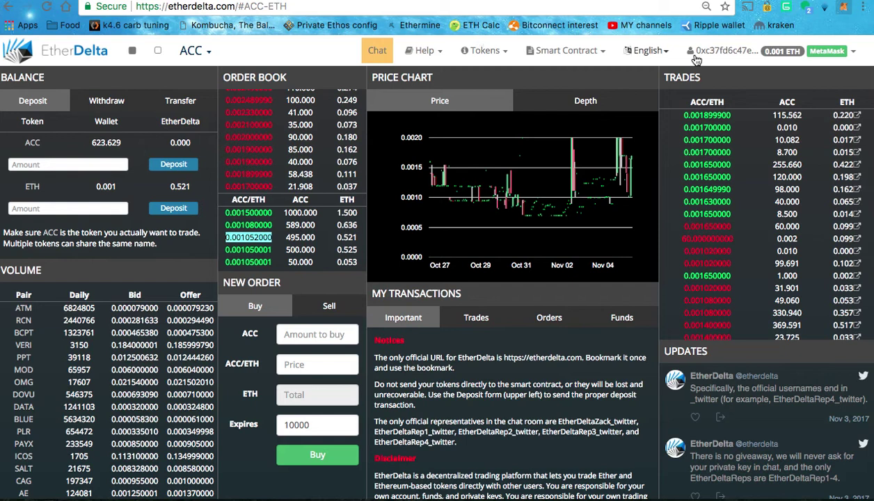
# Step: Open the MetaMask account list and scroll down to the Import Account option
pyautogui.click(822, 54)
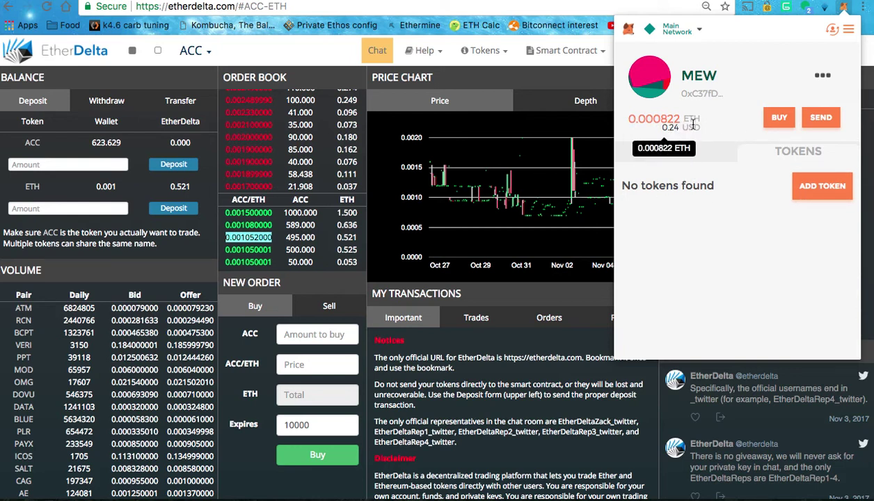
pyautogui.click(831, 32)
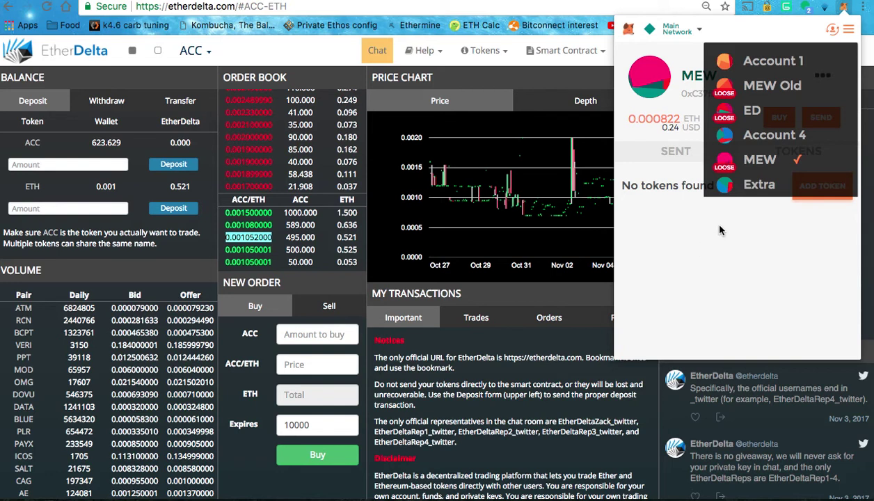
pyautogui.click(745, 243)
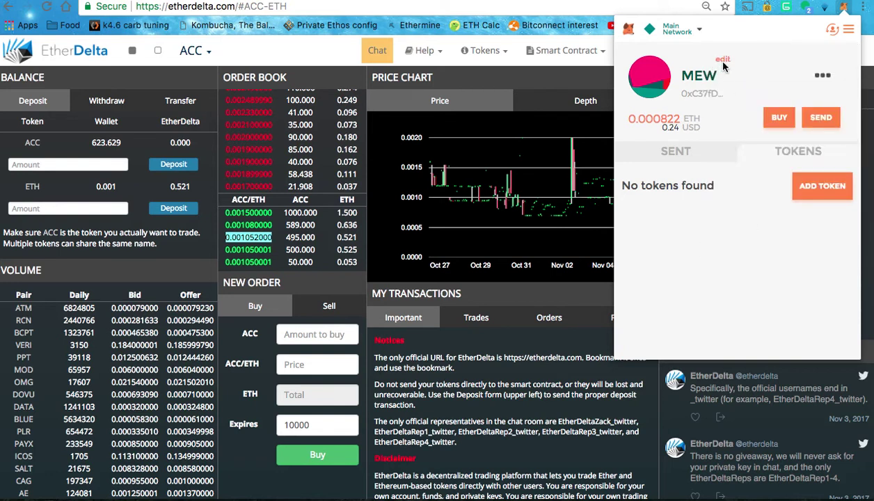
pyautogui.click(830, 30)
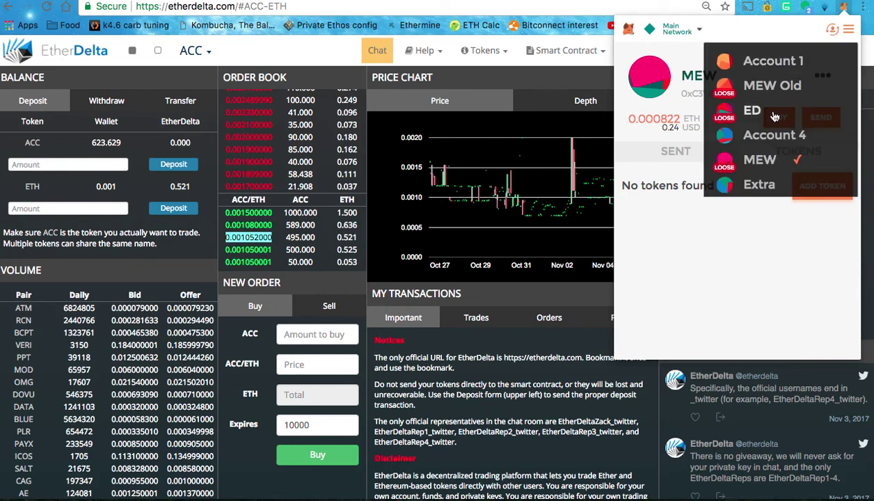
pyautogui.scroll(-2, 775, 117)
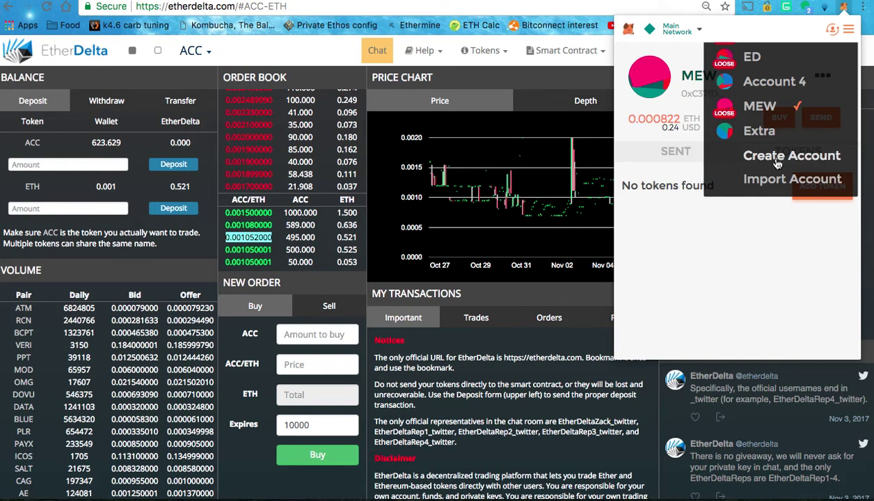
pyautogui.click(769, 183)
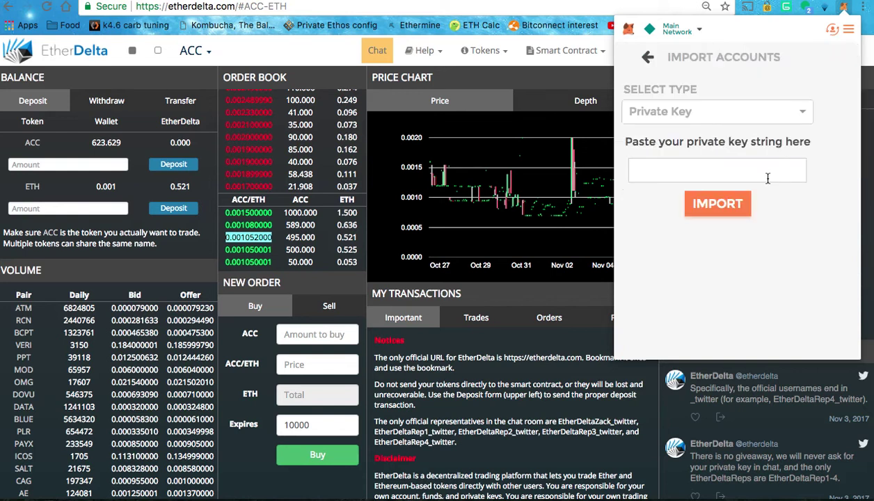
pyautogui.click(664, 112)
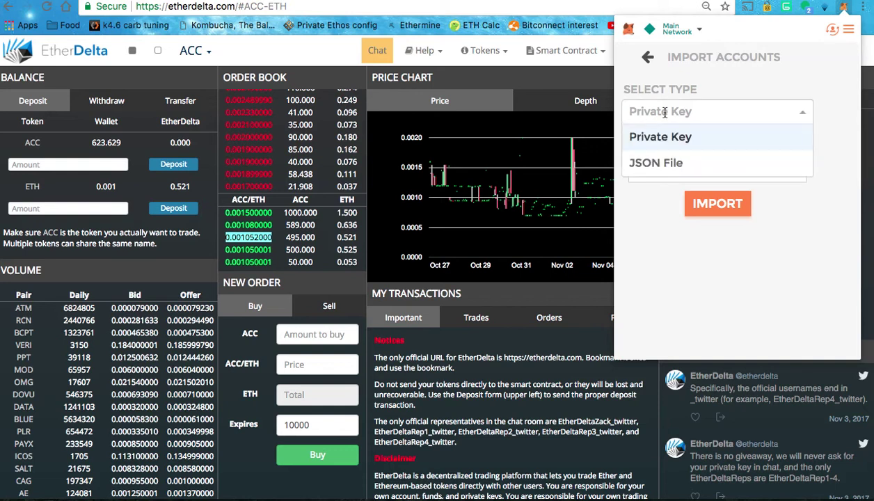
pyautogui.click(811, 234)
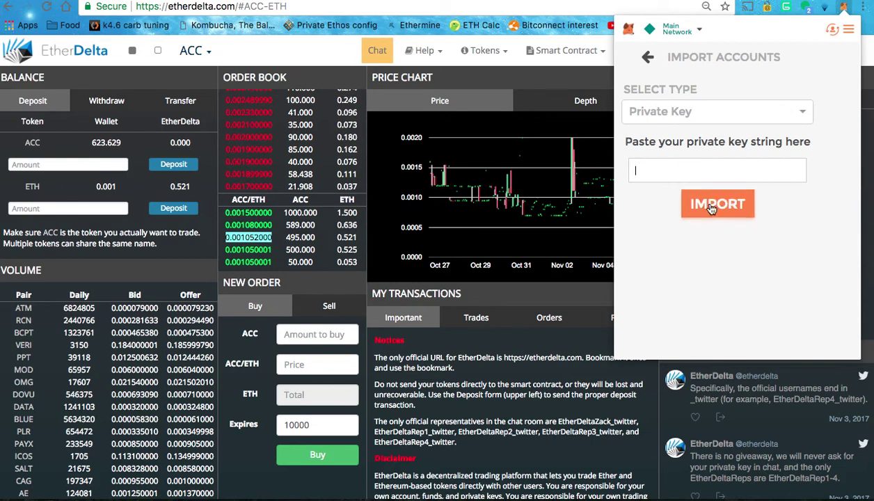
pyautogui.click(832, 32)
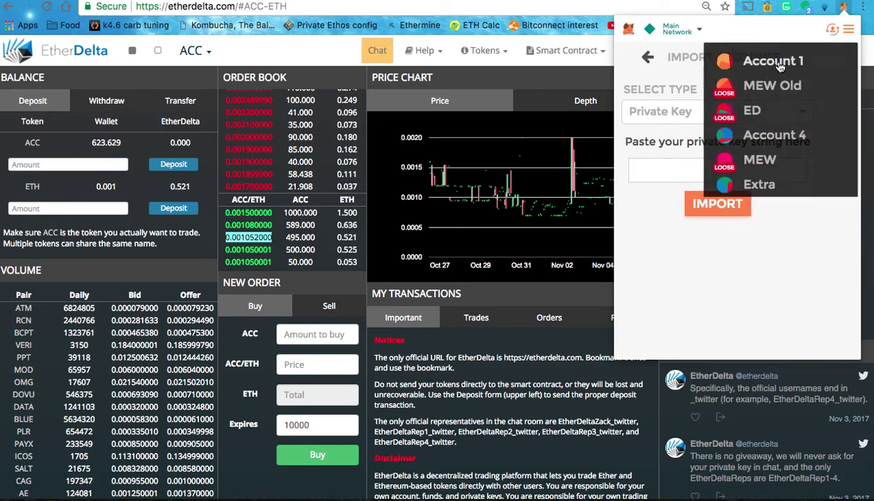
pyautogui.click(655, 215)
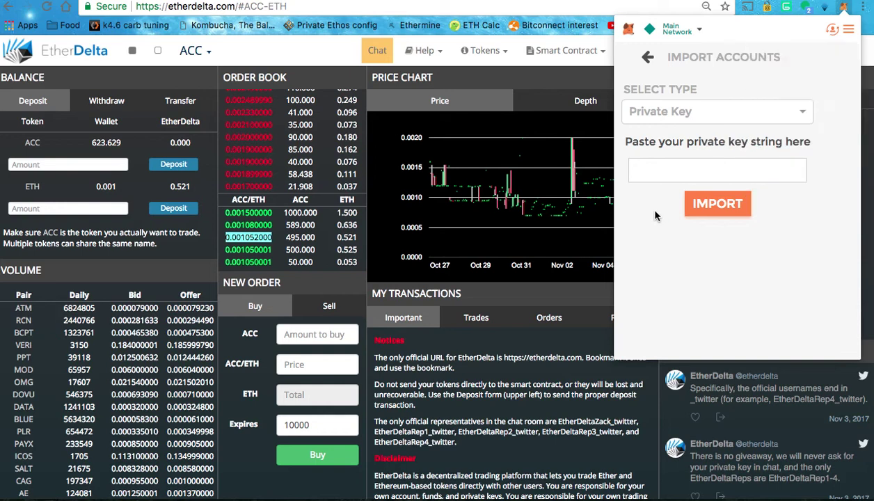
pyautogui.click(831, 30)
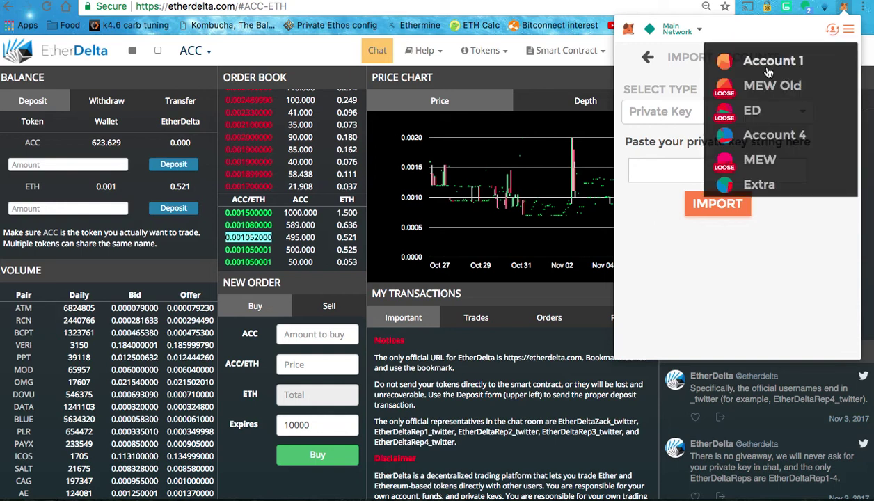
# Step: Rename Account 1 to 'Empty wallet' and save the new name
pyautogui.click(768, 62)
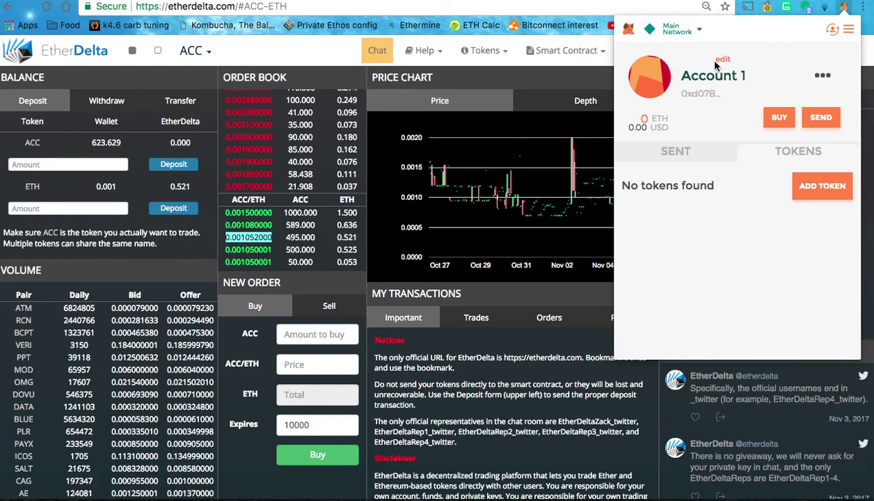
pyautogui.click(724, 62)
pyautogui.tripleClick(723, 61)
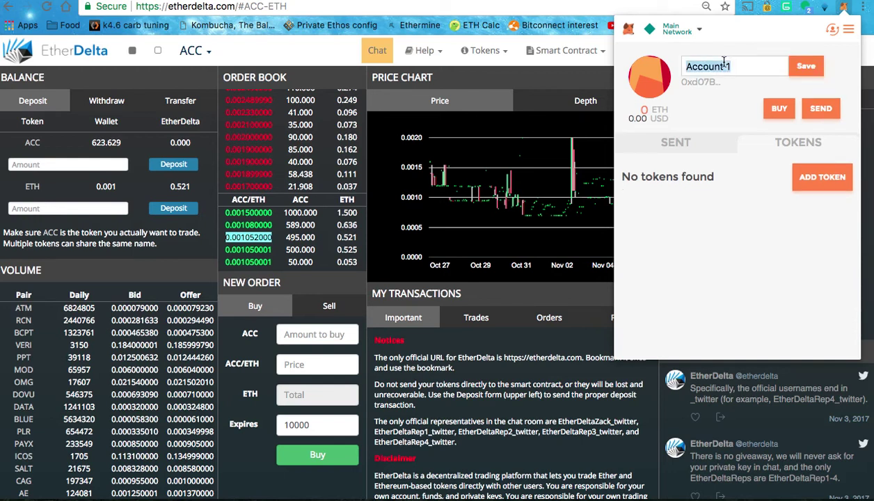
pyautogui.write('E')
pyautogui.write('mp')
pyautogui.write('ty')
pyautogui.write(' 1')
pyautogui.write('wallet')
pyautogui.click(807, 67)
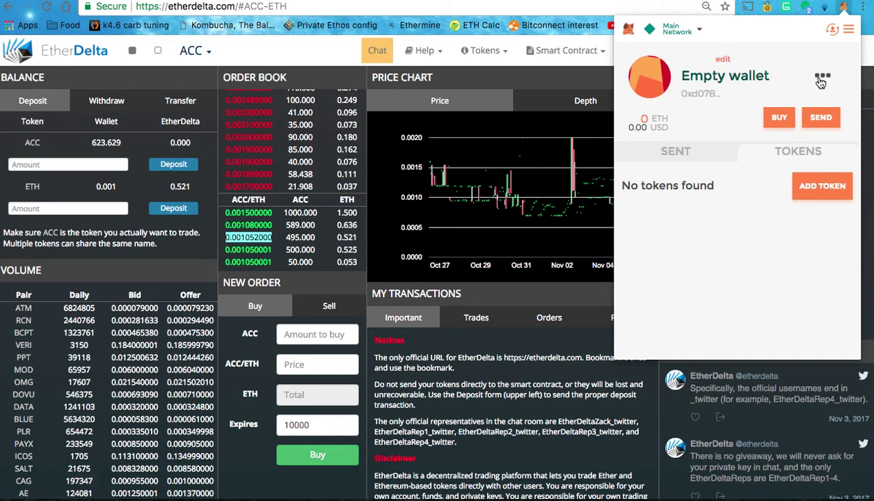
pyautogui.click(822, 78)
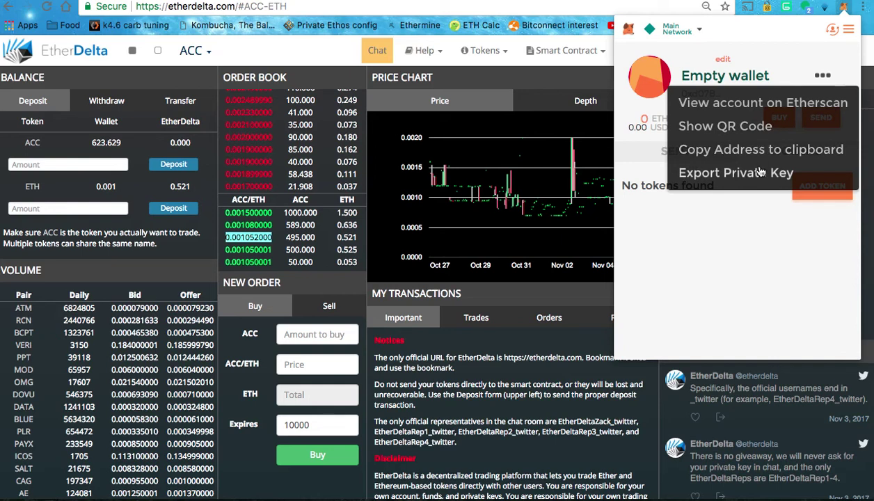
pyautogui.click(736, 211)
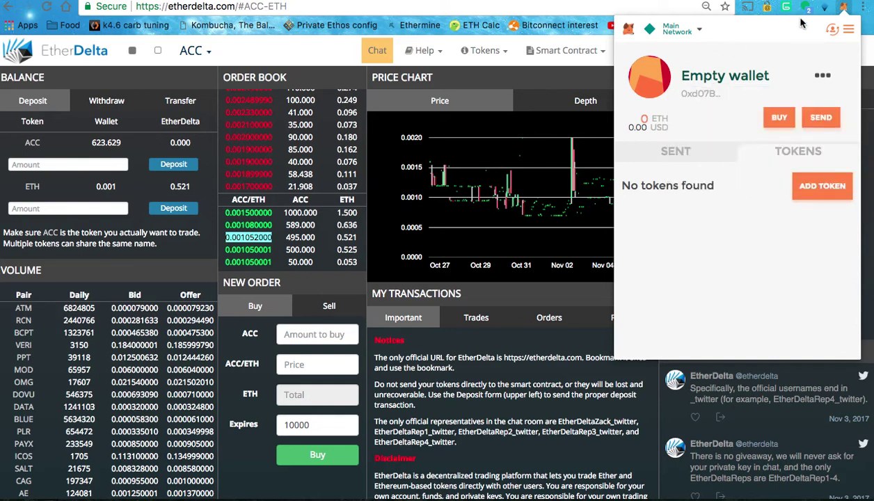
# Step: Switch to MyEtherWallet and go to the Send Ether & Tokens page
pyautogui.click(657, 10)
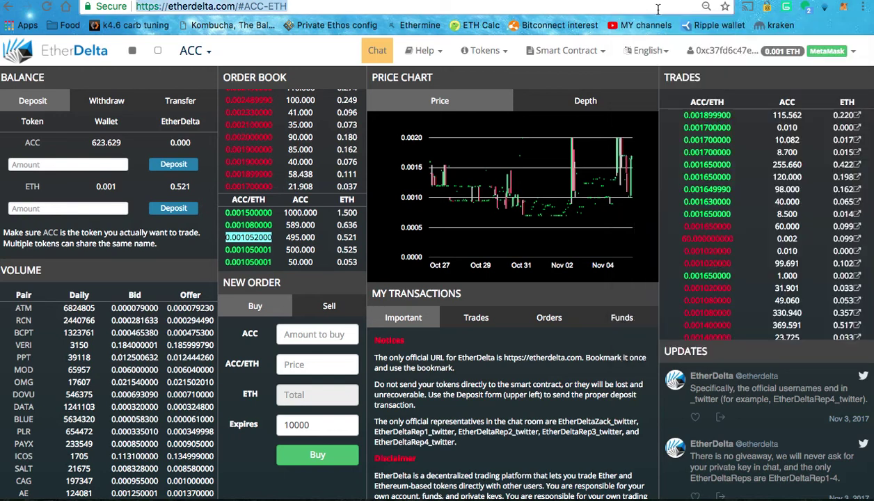
pyautogui.hotkey('ctrl', 'Tab')
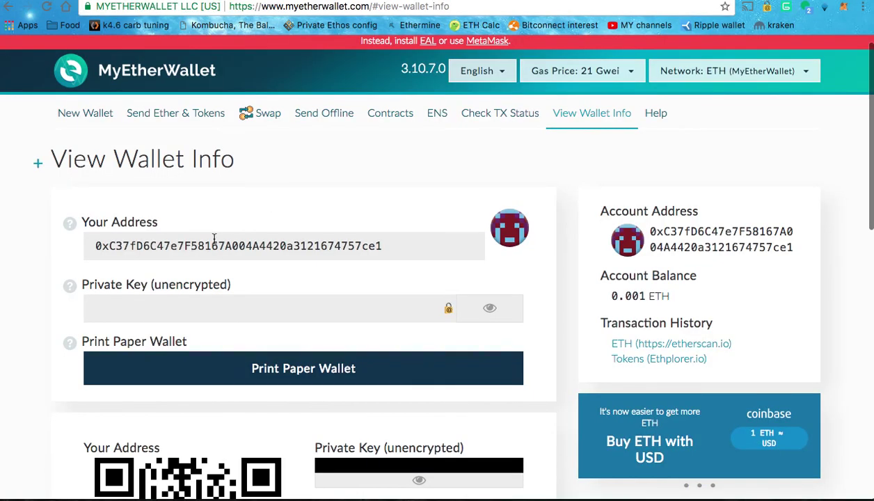
pyautogui.scroll(-5, 408, 197)
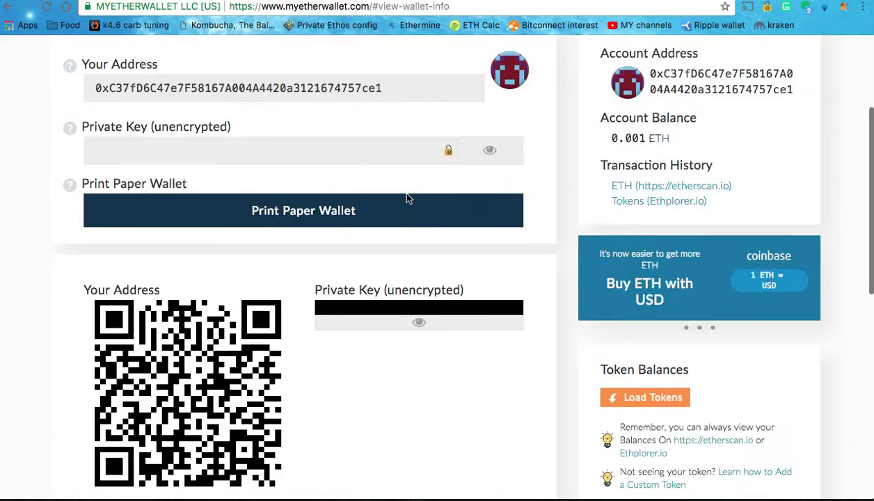
pyautogui.scroll(4, 409, 200)
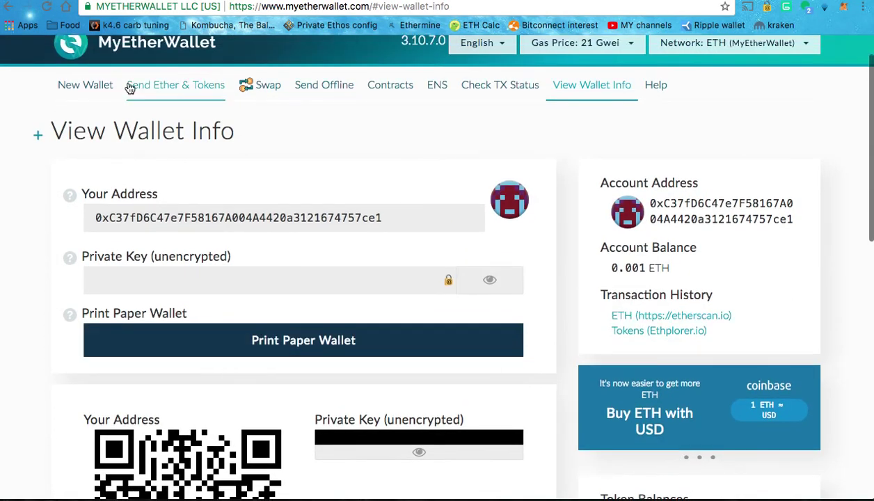
pyautogui.click(152, 89)
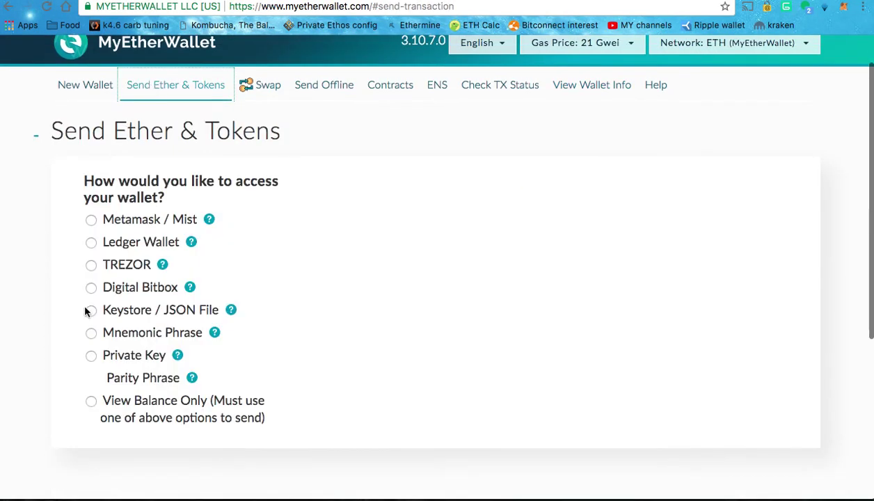
# Step: Choose MetaMask / Mist as the access method and connect to MetaMask
pyautogui.click(92, 357)
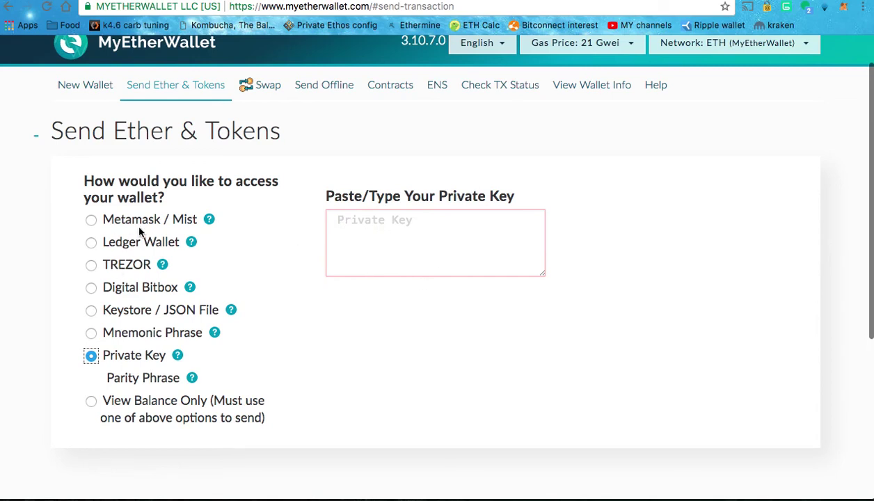
pyautogui.click(92, 244)
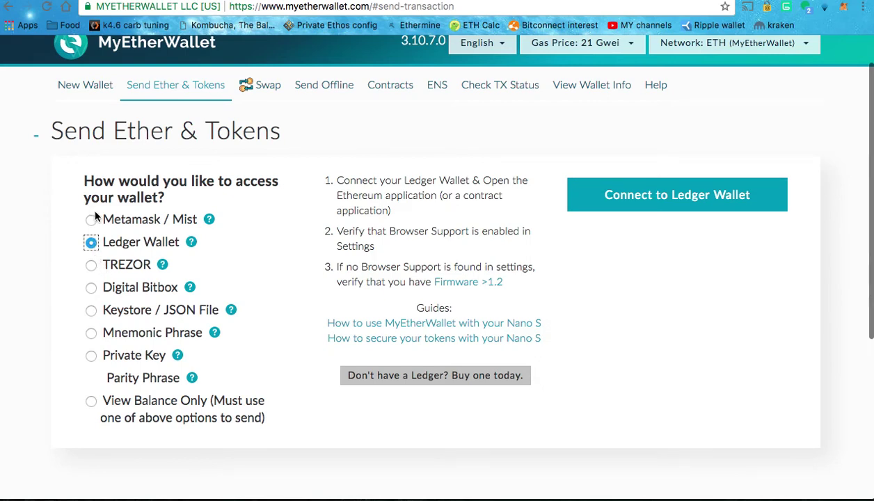
pyautogui.click(92, 220)
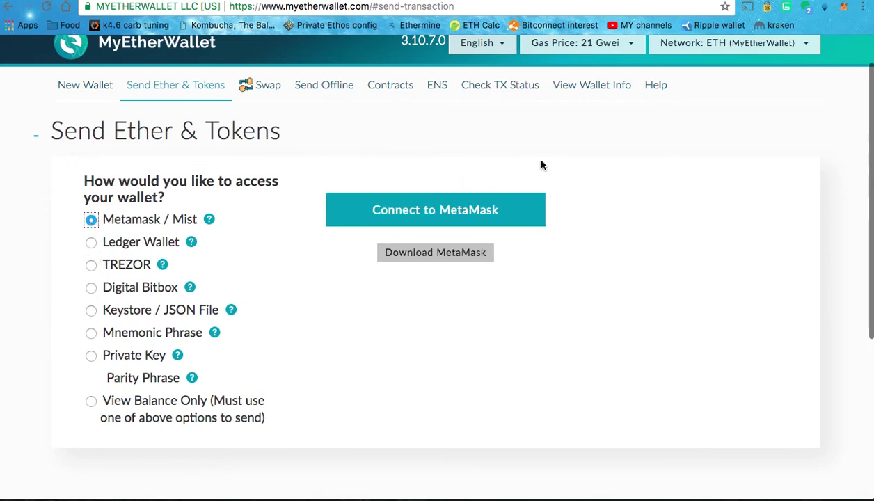
pyautogui.click(420, 211)
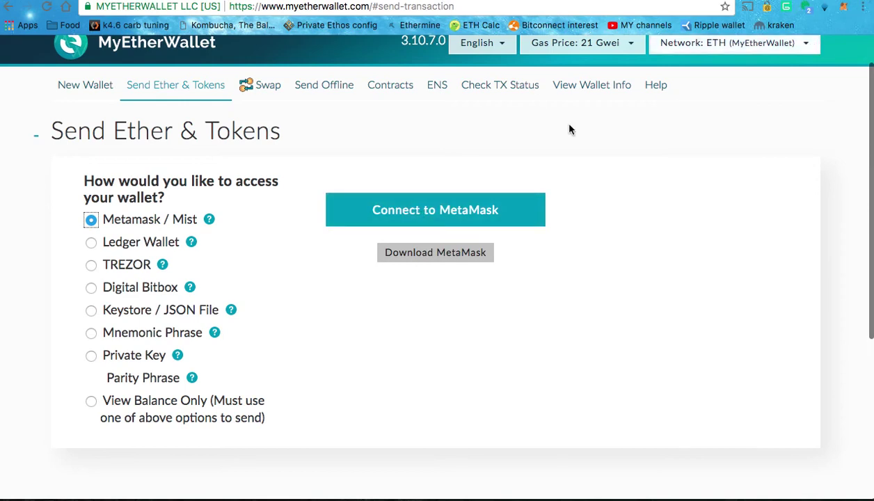
pyautogui.click(459, 212)
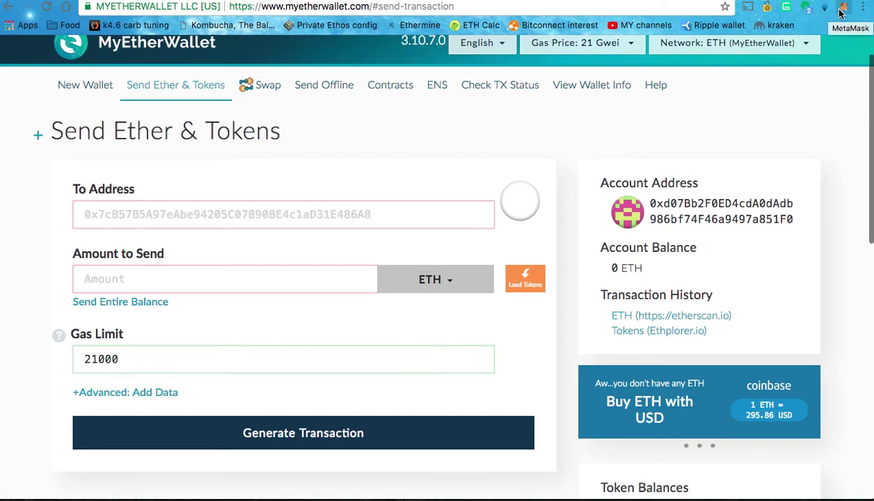
# Step: Copy the wallet address and make MEW the active MetaMask account
pyautogui.click(841, 9)
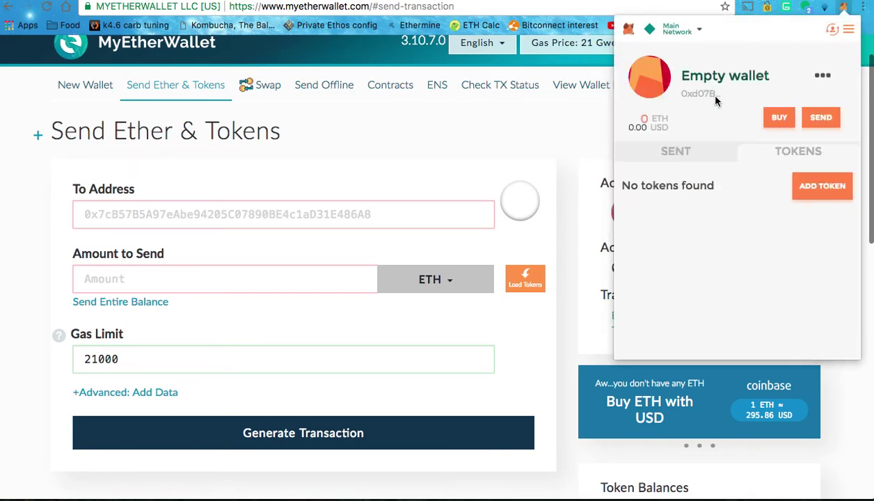
pyautogui.click(714, 96)
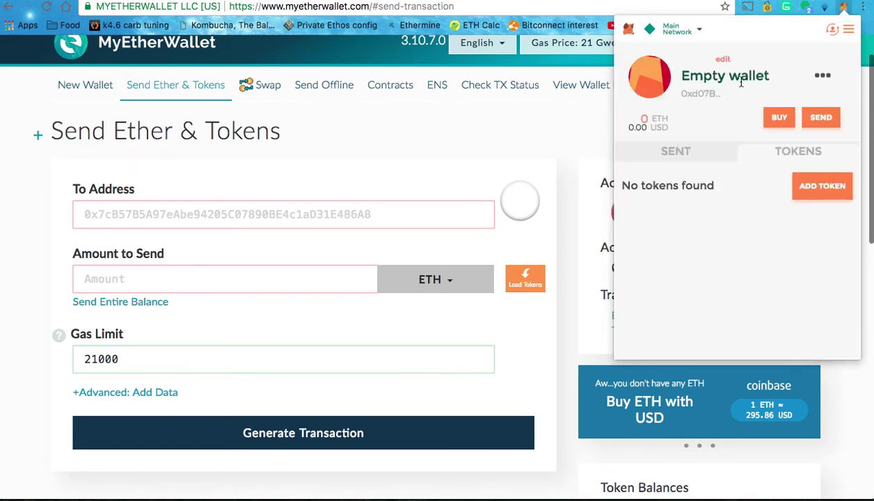
pyautogui.click(833, 30)
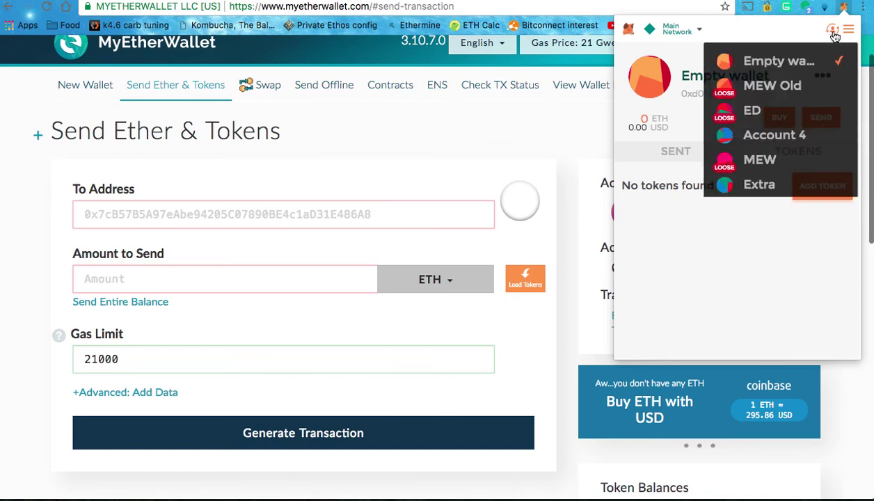
pyautogui.click(753, 161)
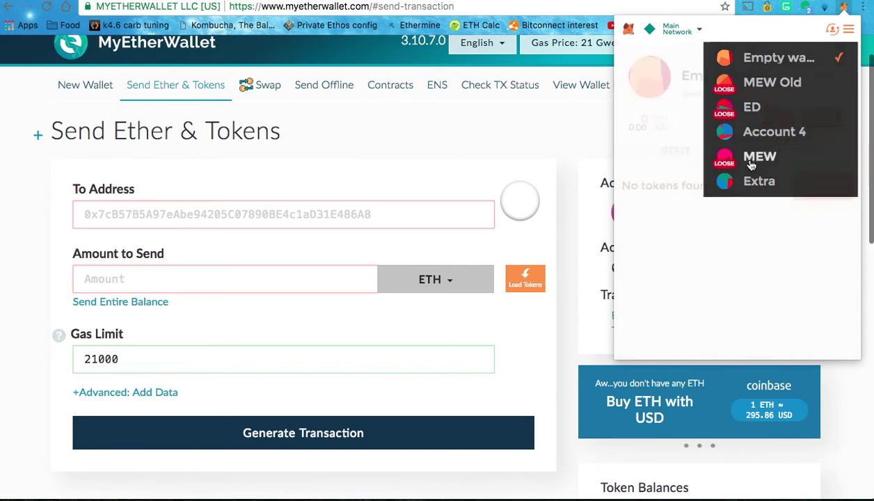
pyautogui.click(514, 126)
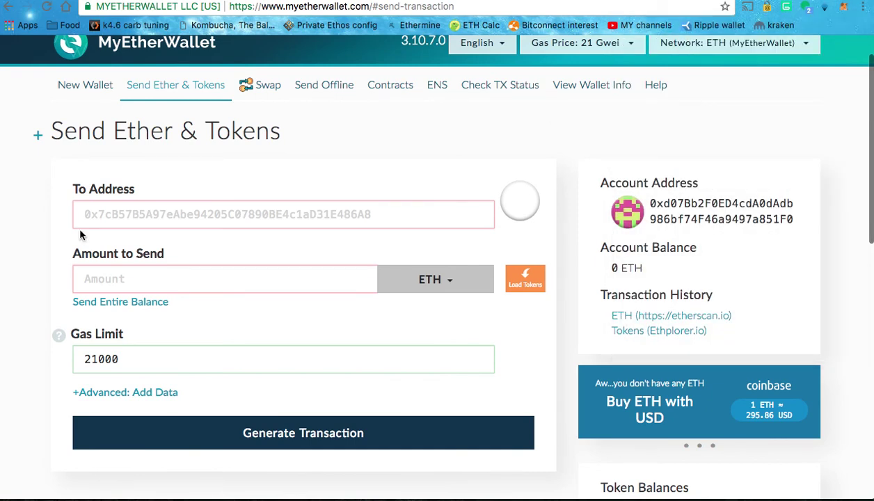
pyautogui.click(121, 214)
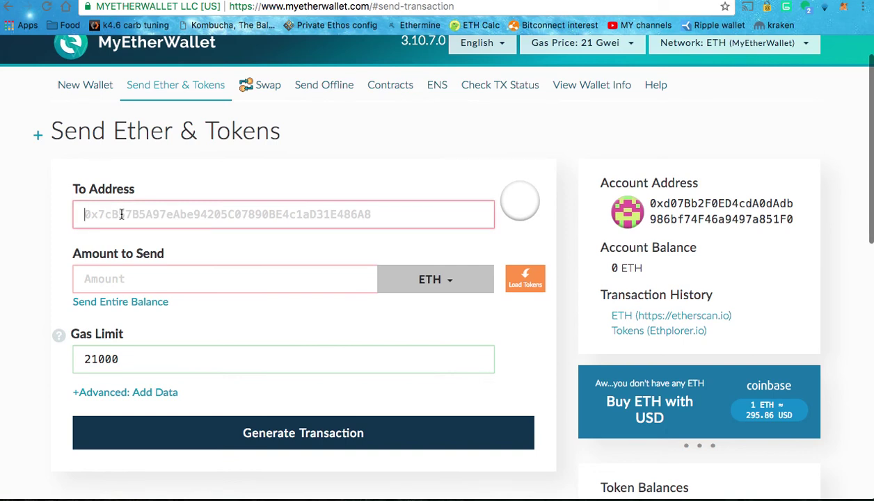
pyautogui.scroll(-1, 121, 214)
pyautogui.scroll(-1, 121, 218)
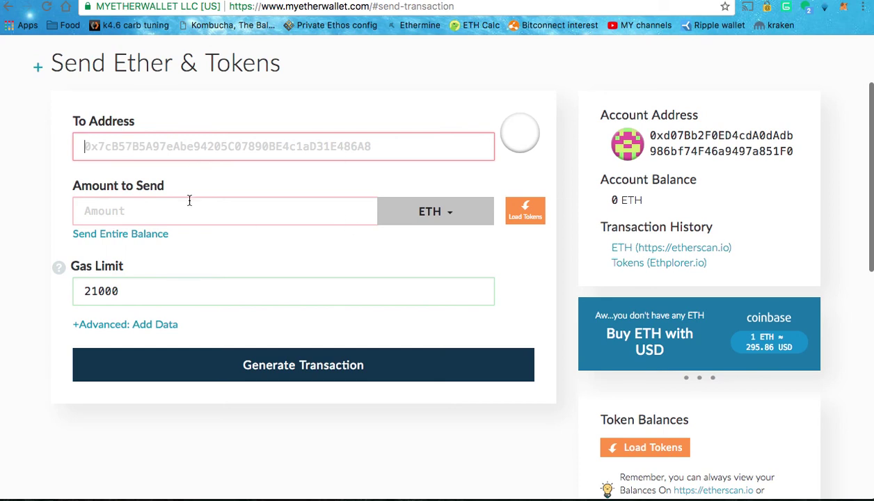
pyautogui.scroll(-2, 190, 201)
pyautogui.click(196, 307)
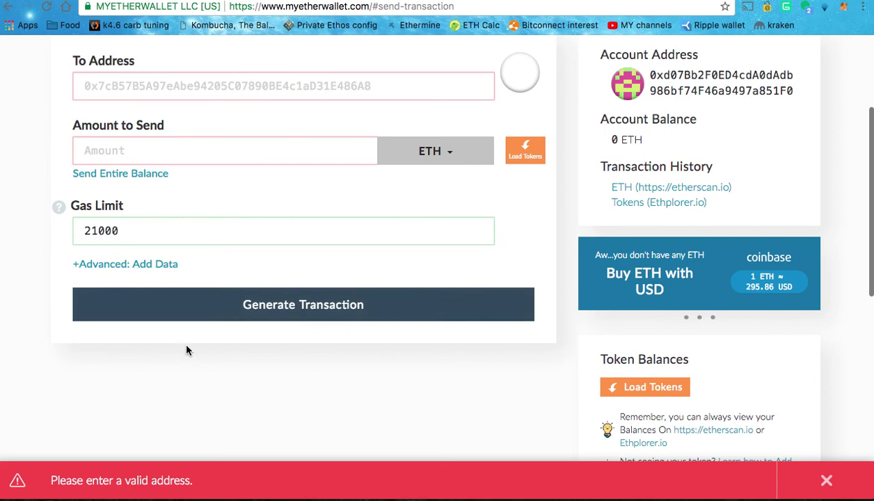
pyautogui.scroll(5, 233, 383)
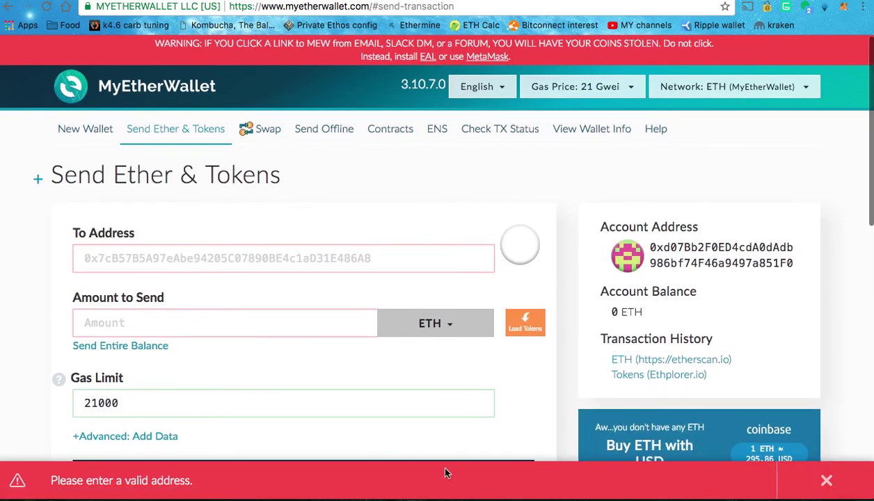
pyautogui.click(826, 480)
pyautogui.scroll(-3, 596, 217)
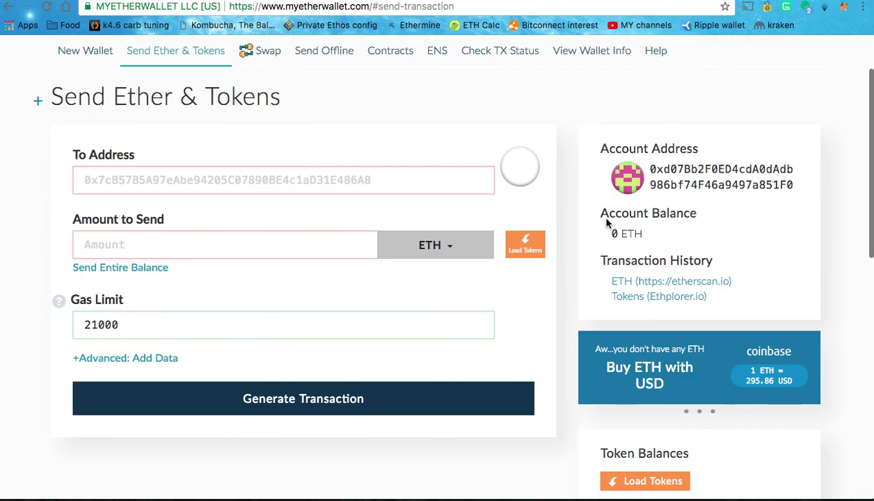